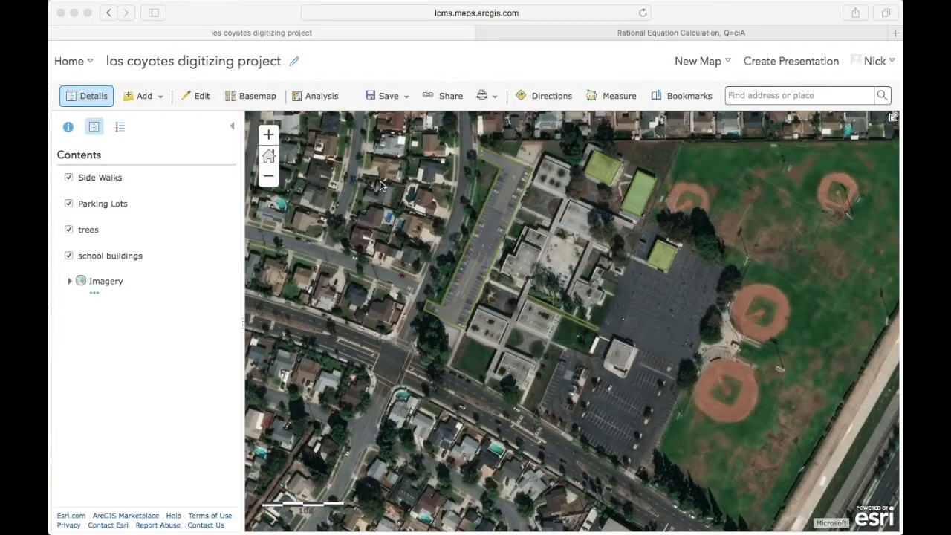
# - Check the pop-up information of the library building and the sidewalk on the map, closing the sidewalk pop-up
pyautogui.click(136, 184)
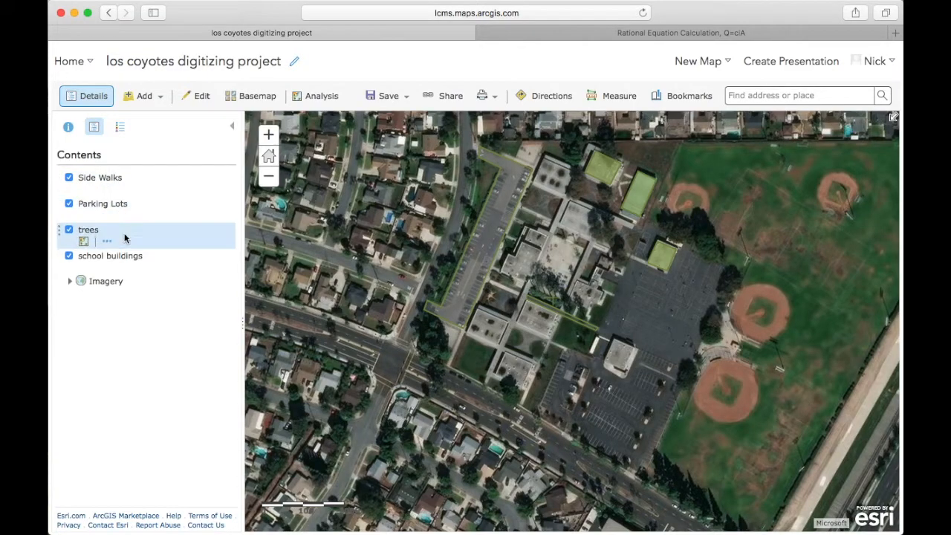
pyautogui.click(487, 257)
pyautogui.click(584, 315)
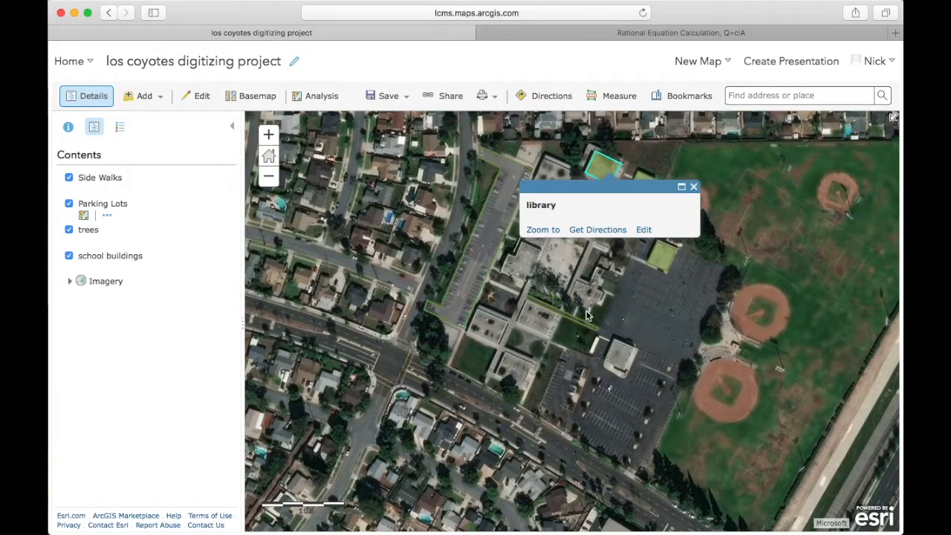
pyautogui.click(585, 320)
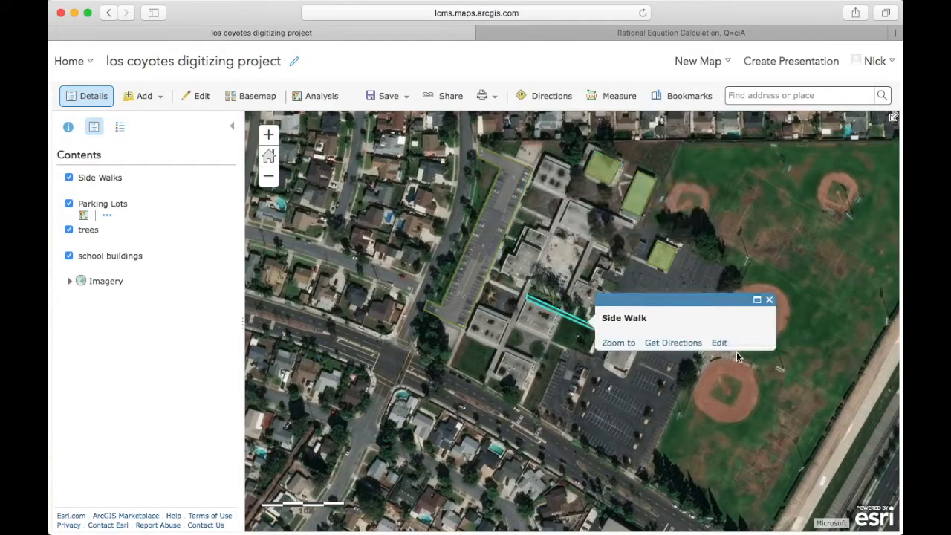
pyautogui.click(770, 301)
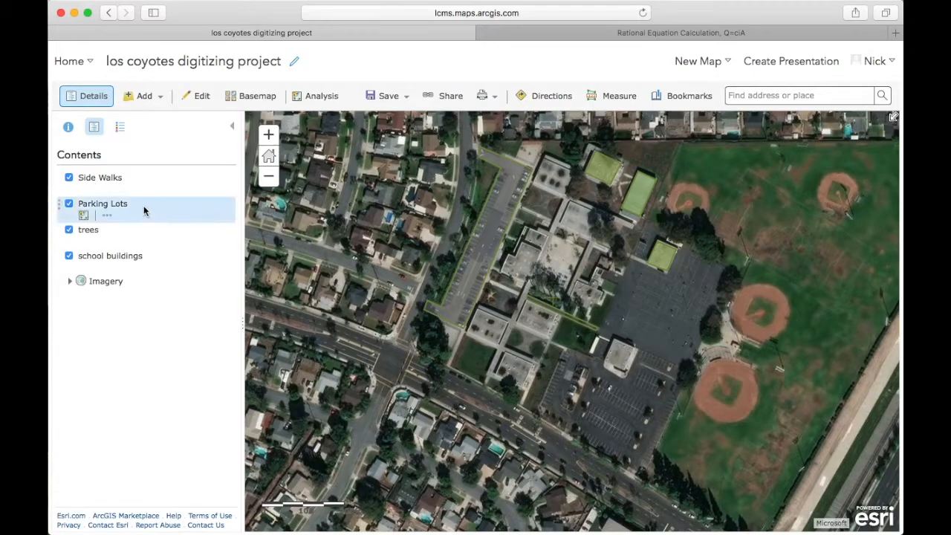
# - Start the Create Buffers proximity analysis for the Side Walks layer, after toggling that layer's visibility off and on
pyautogui.click(69, 179)
pyautogui.click(69, 178)
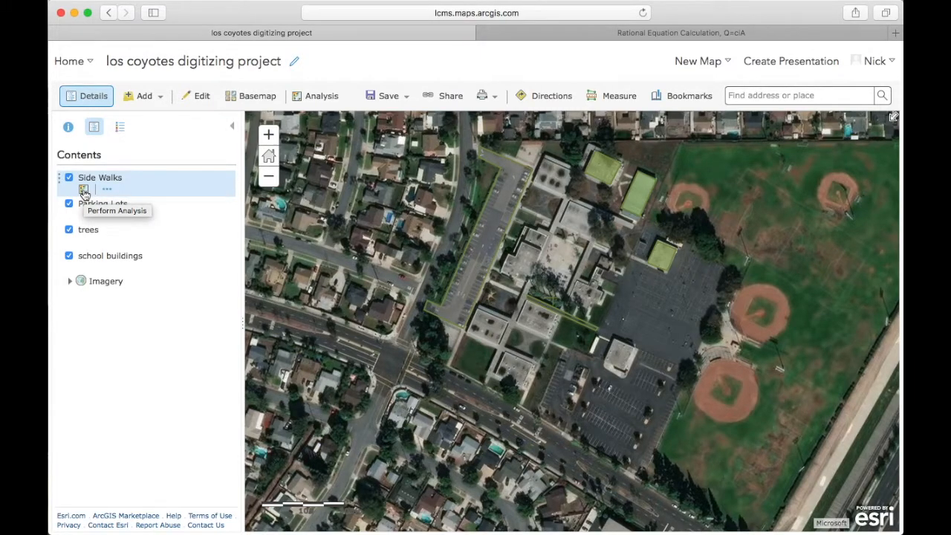
pyautogui.click(84, 192)
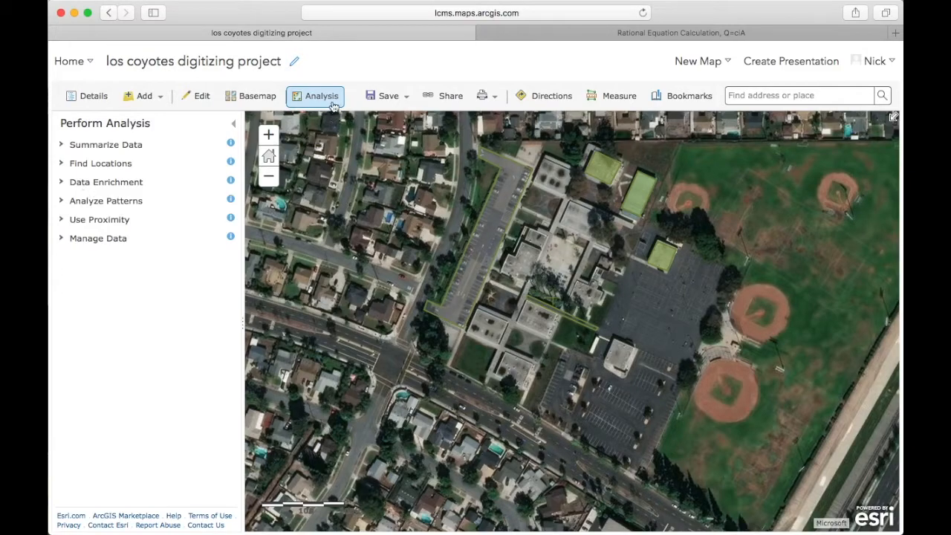
pyautogui.click(109, 222)
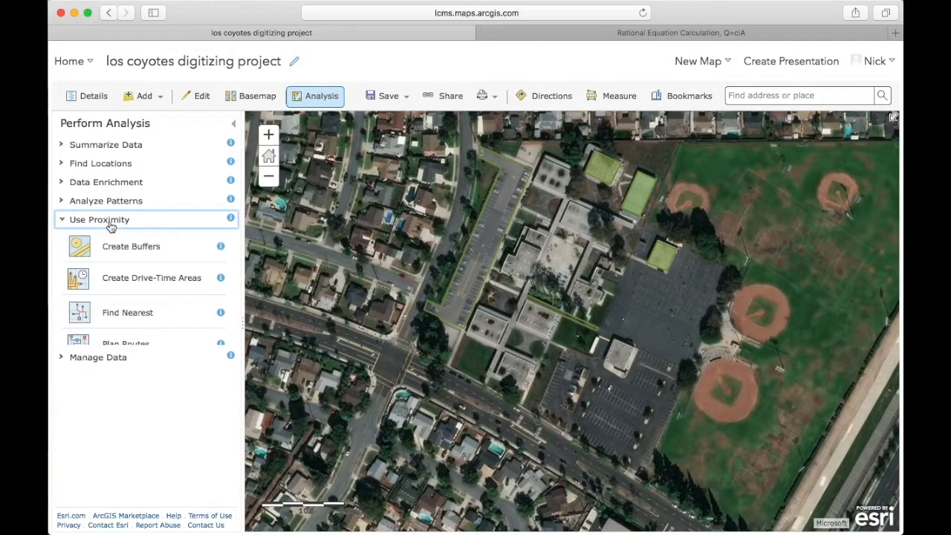
pyautogui.click(157, 253)
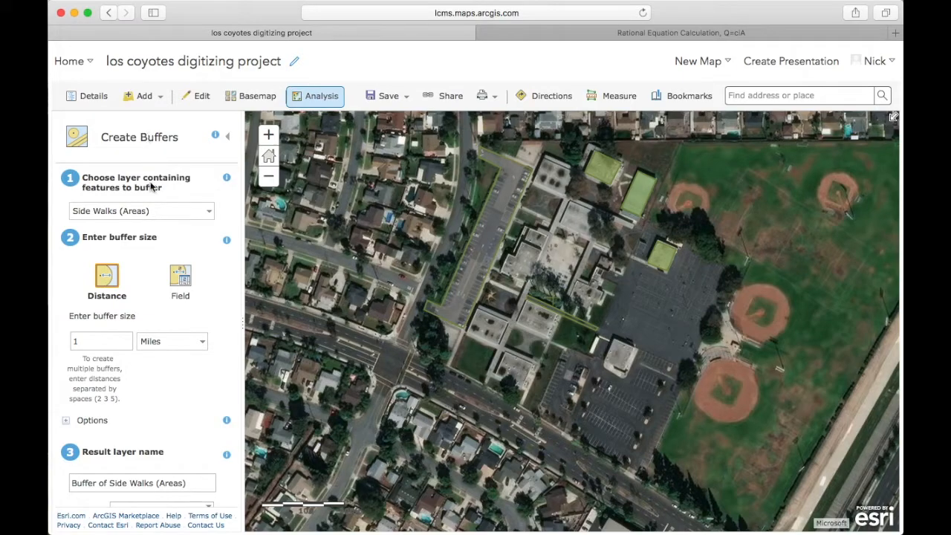
# - Set the buffer distance to .001 meters
pyautogui.click(183, 342)
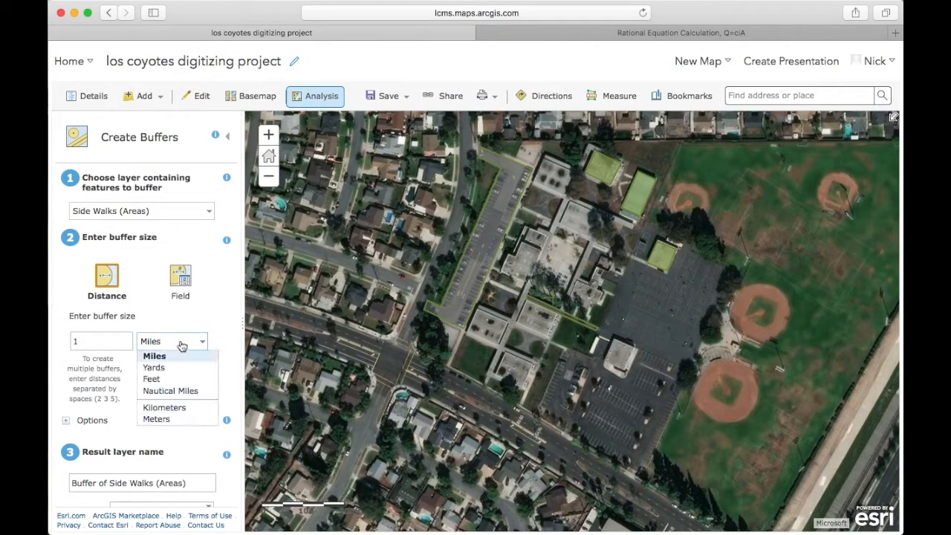
pyautogui.click(182, 419)
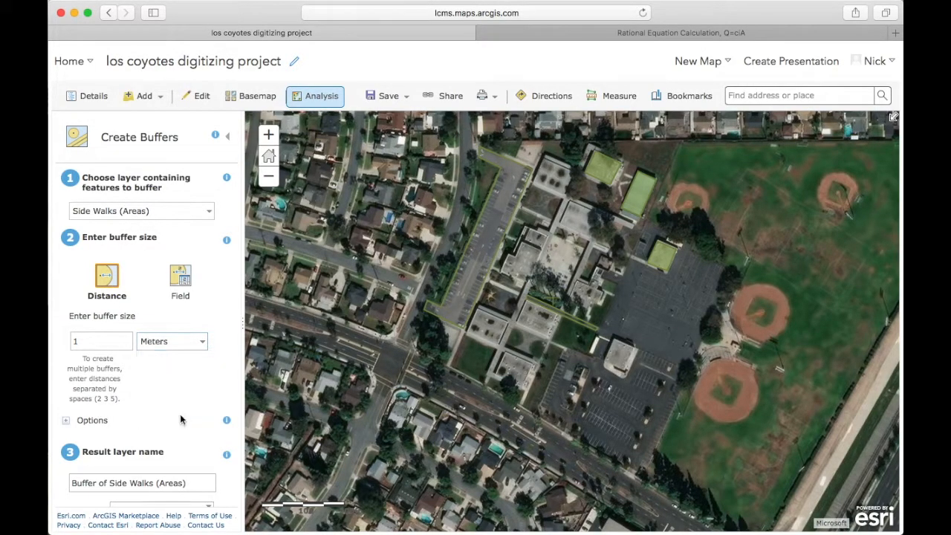
pyautogui.click(119, 334)
pyautogui.press('Left')
pyautogui.write('.')
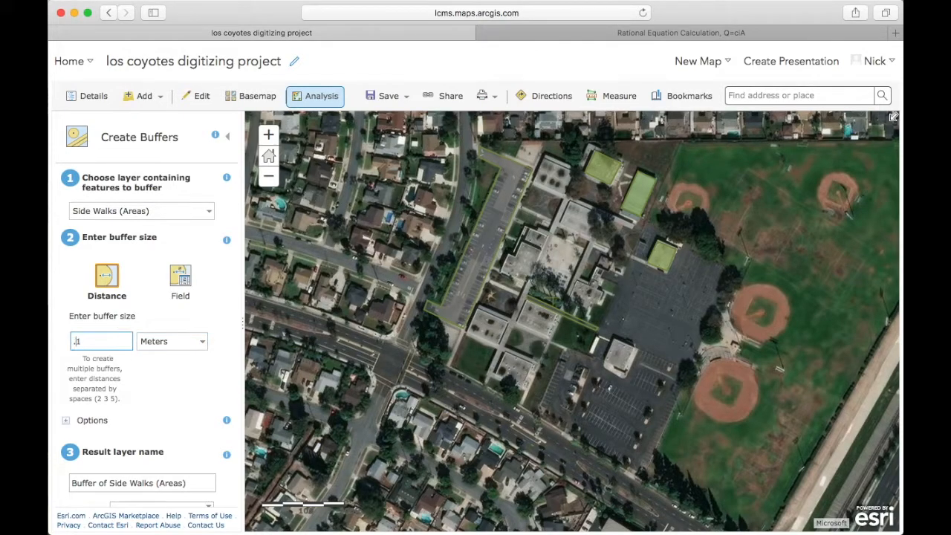
pyautogui.write('00')
# - Choose Side Walks (Areas) as the layer to buffer again and set the buffer distance unit to meters
pyautogui.click(186, 213)
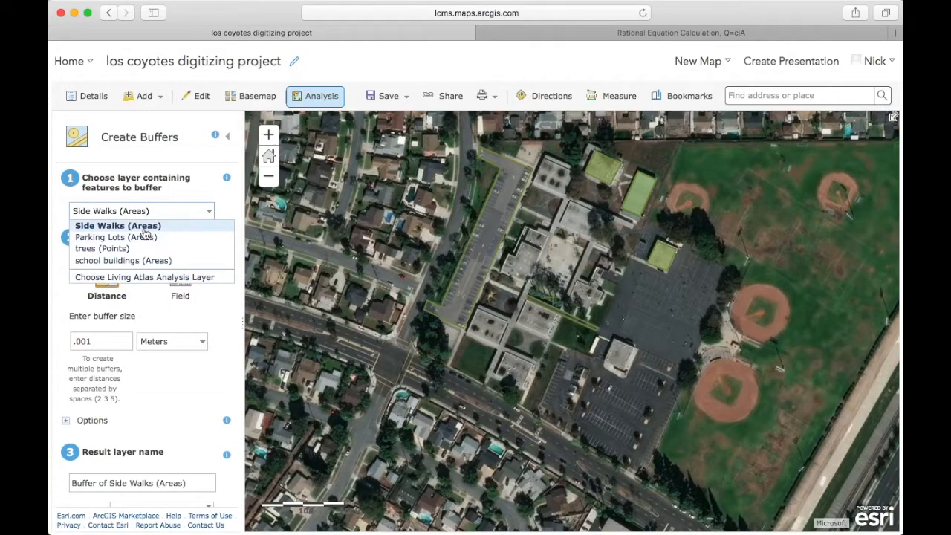
pyautogui.click(145, 227)
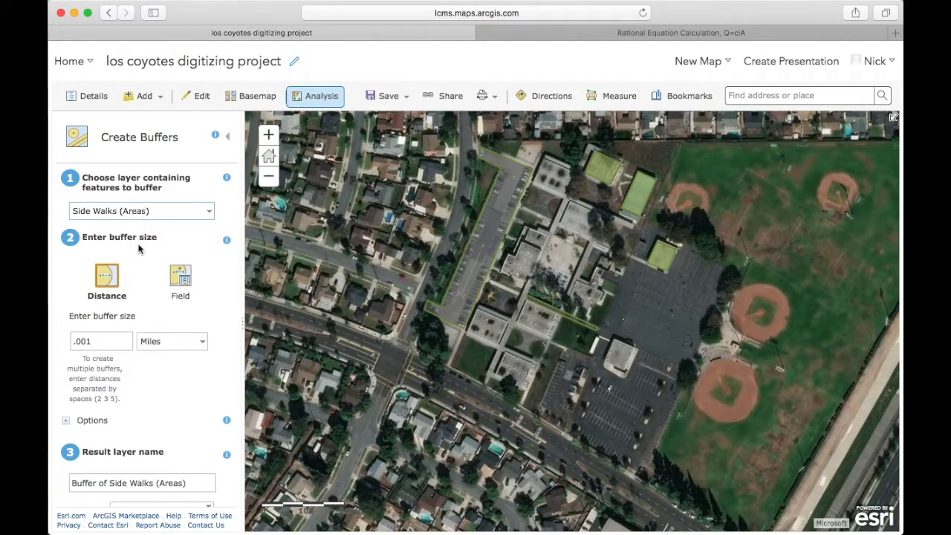
pyautogui.scroll(-3, 175, 402)
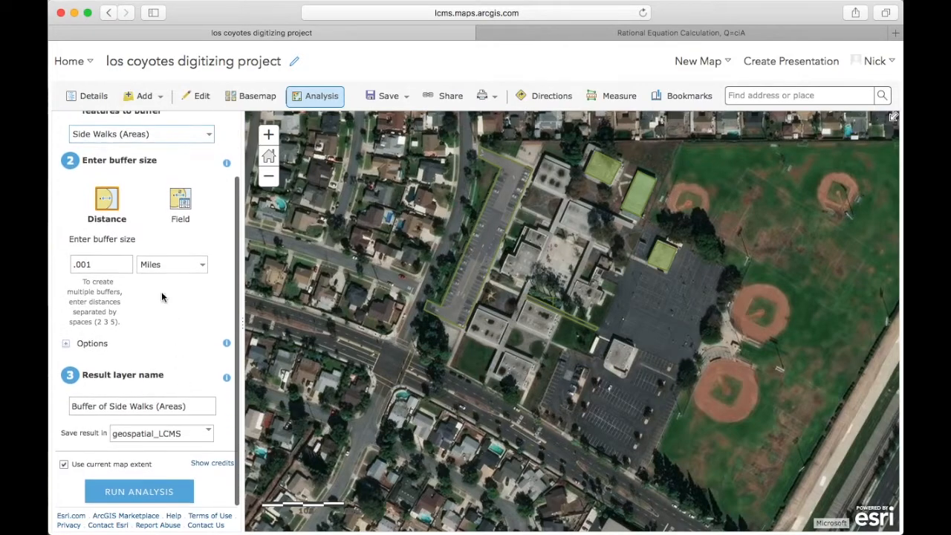
pyautogui.click(154, 270)
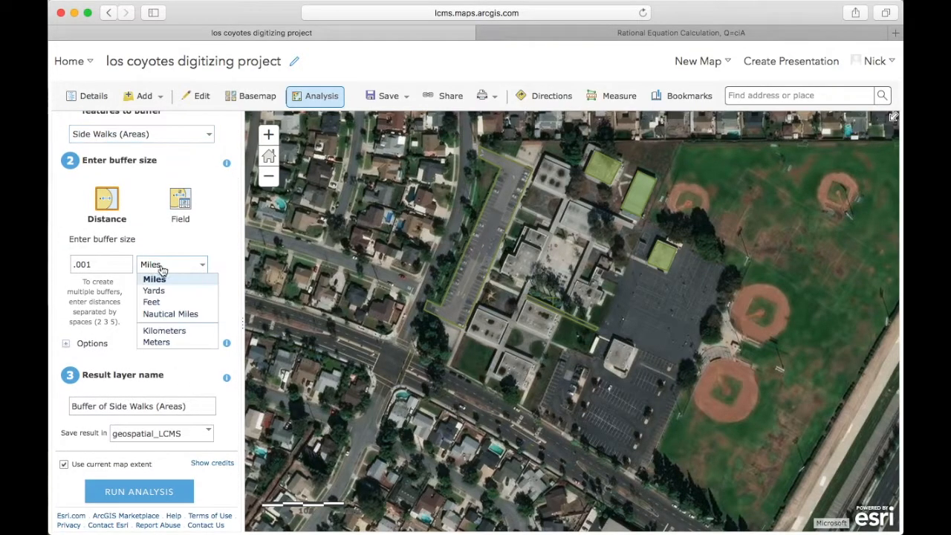
pyautogui.click(184, 343)
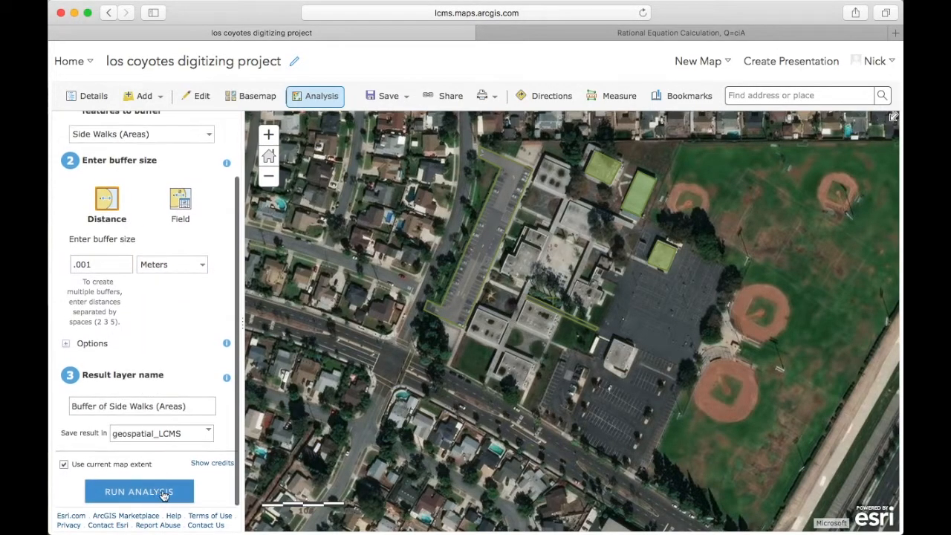
# - Rename the result layer as "Buffer of Side Walks Test(Areas)" and run the buffer analysis
pyautogui.click(156, 405)
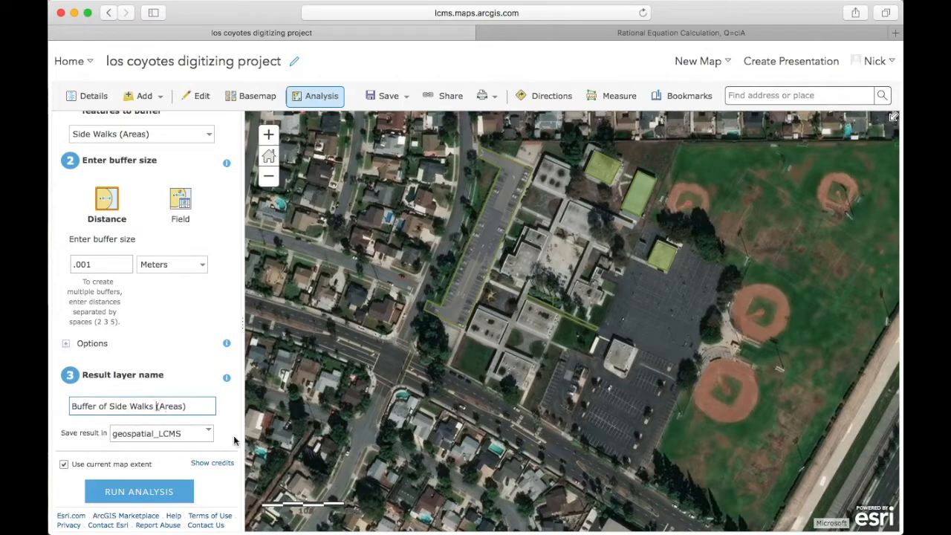
pyautogui.press('BackSpace')
pyautogui.press('BackSpace')
pyautogui.write('_Test')
pyautogui.click(139, 492)
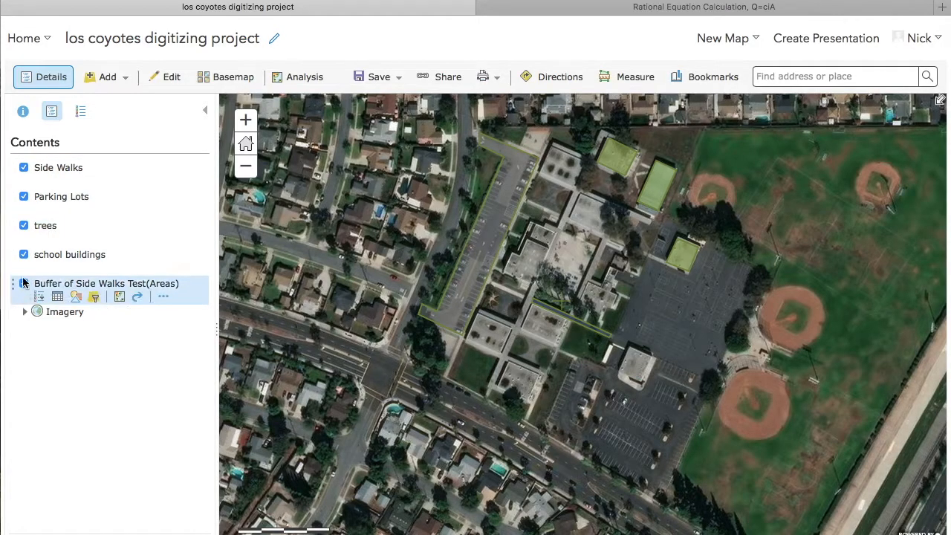
# - Compare the new buffer with the original sidewalk outline up close by toggling the Side Walks layer off and on
pyautogui.click(23, 170)
pyautogui.click(23, 170)
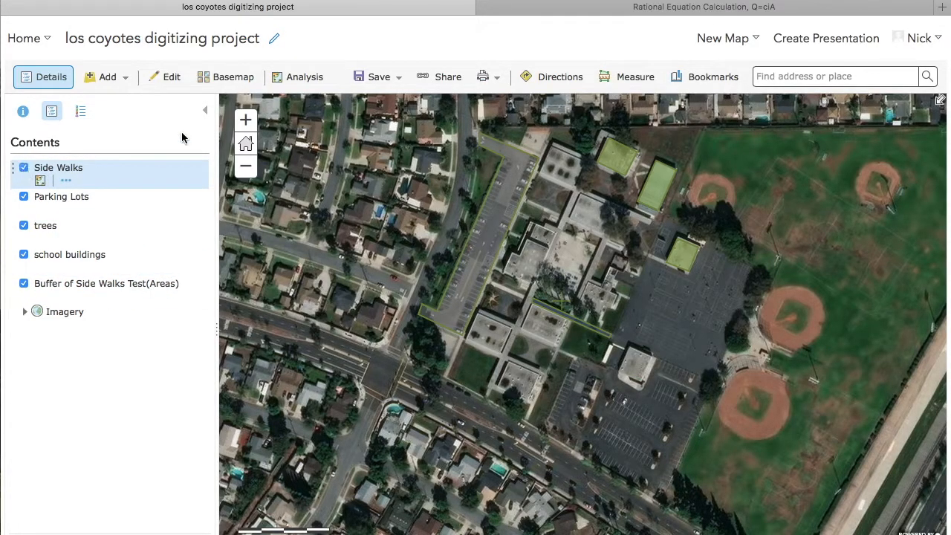
pyautogui.click(247, 119)
pyautogui.click(247, 118)
pyautogui.click(247, 118)
pyautogui.click(247, 119)
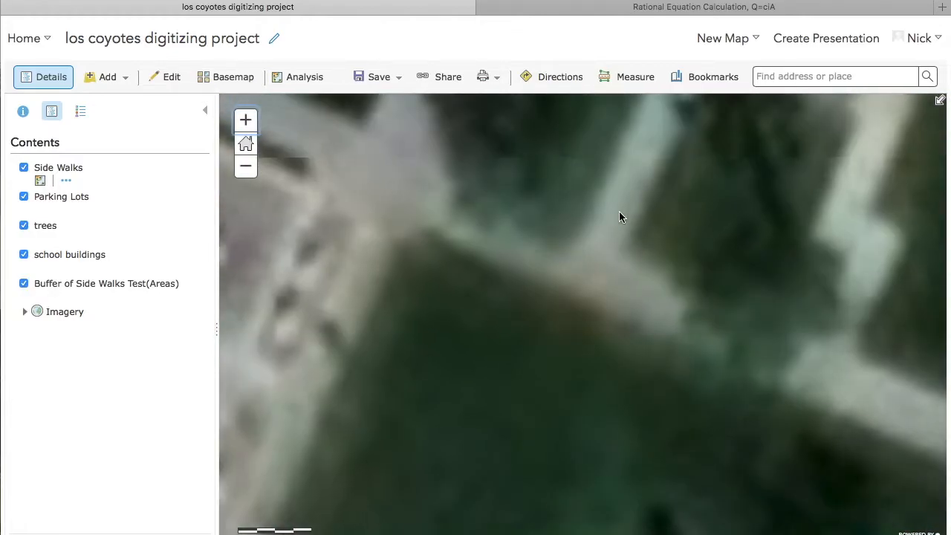
pyautogui.moveTo(732, 258); pyautogui.dragTo(459, 206)
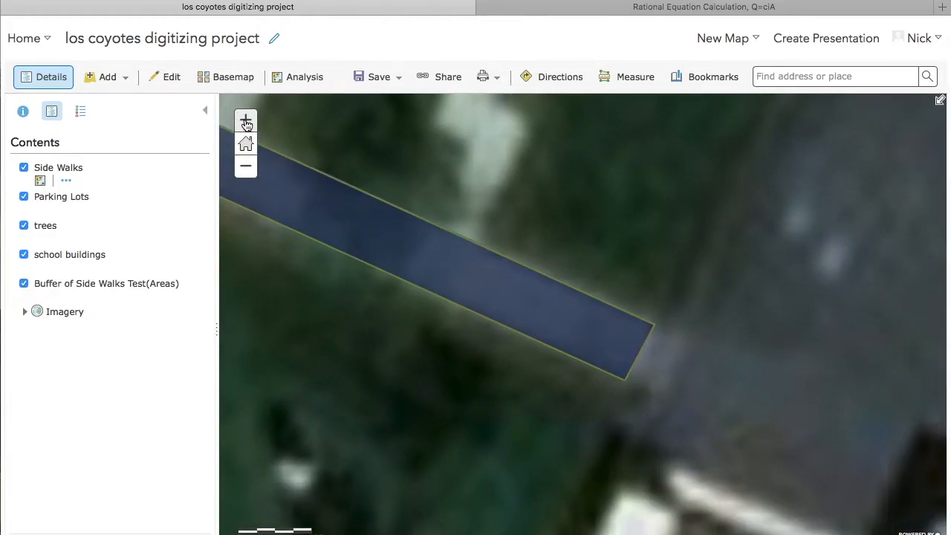
pyautogui.click(246, 120)
pyautogui.click(23, 170)
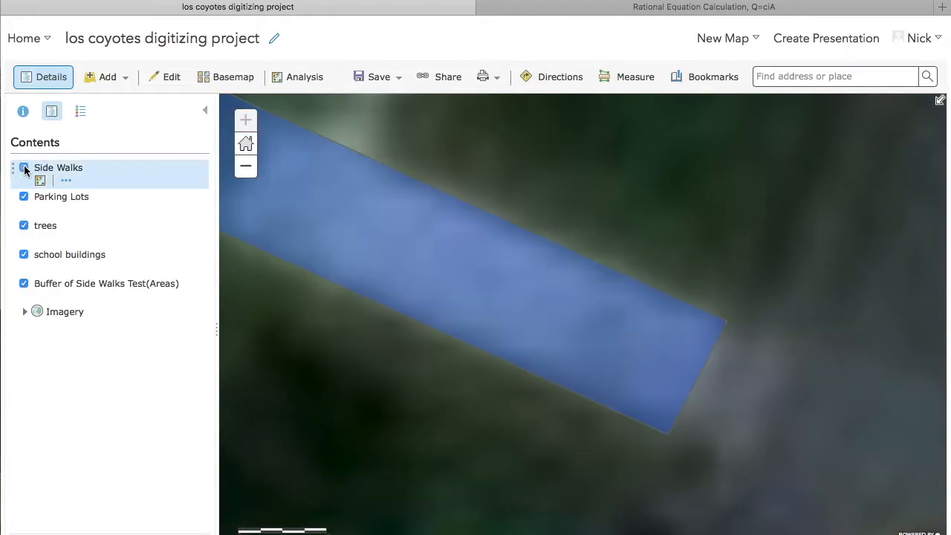
pyautogui.click(23, 170)
pyautogui.click(244, 169)
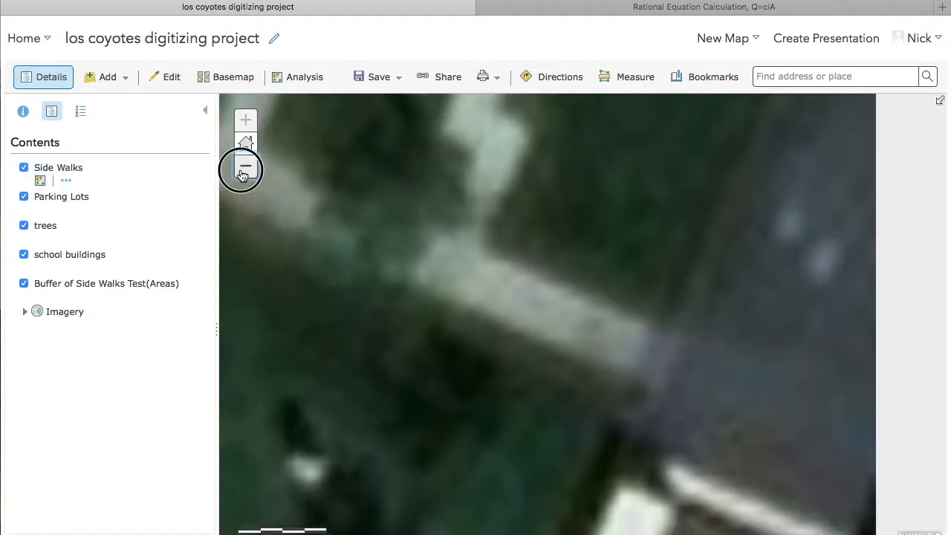
pyautogui.click(243, 174)
pyautogui.moveTo(363, 333); pyautogui.dragTo(389, 409)
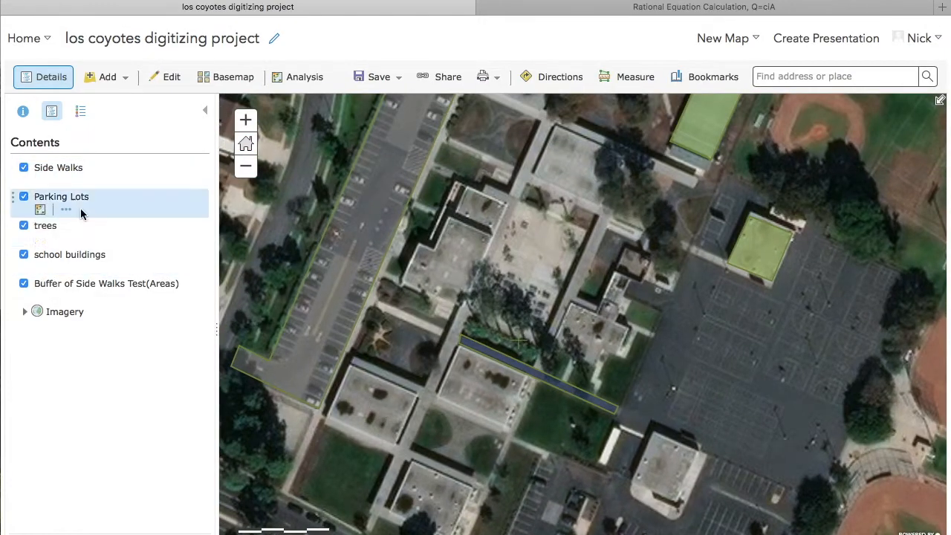
# - Show the attribute table of the Buffer of Side Walks Test(Areas) layer and select the Side Walk record
pyautogui.moveTo(125, 294)
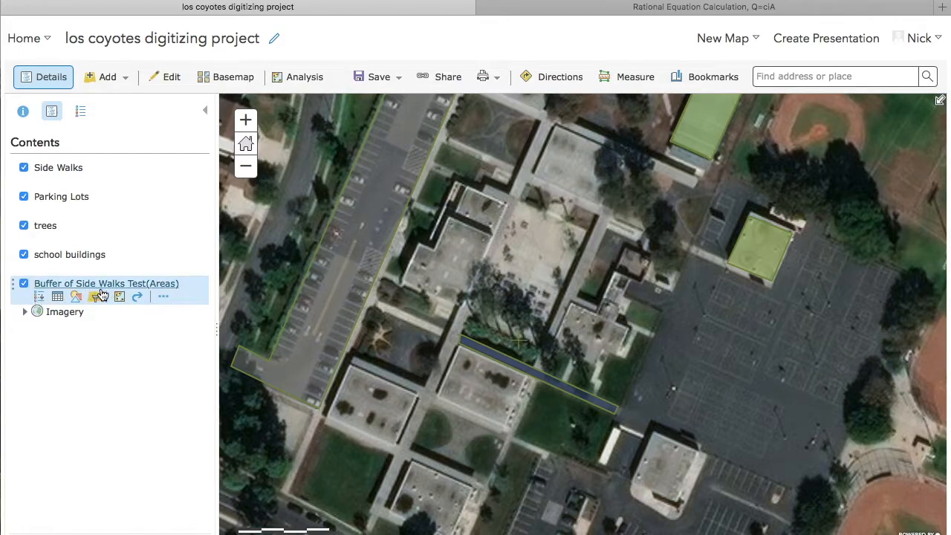
pyautogui.moveTo(64, 182)
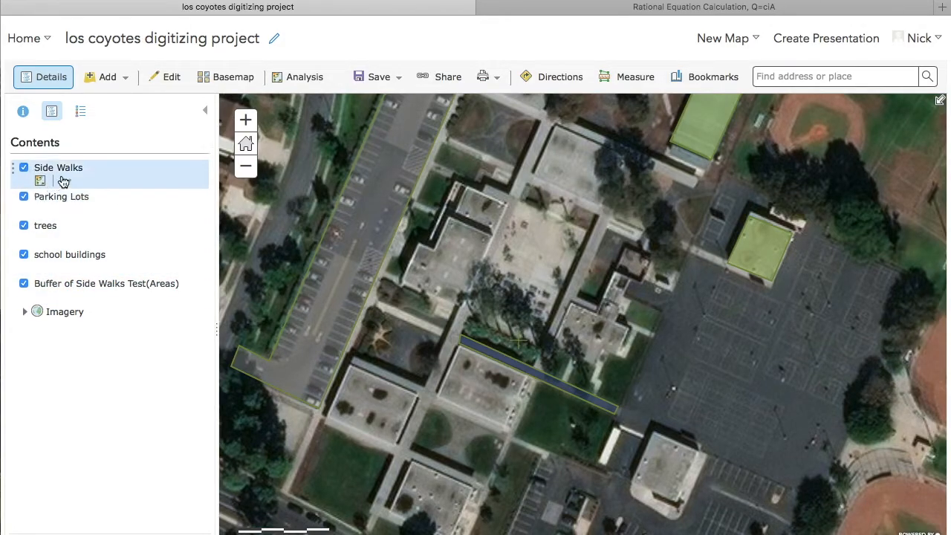
pyautogui.moveTo(74, 293)
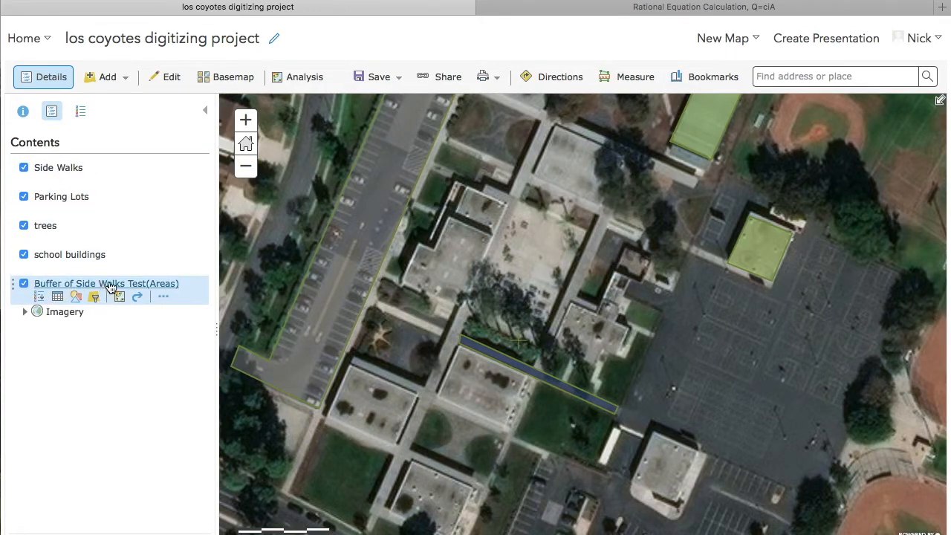
pyautogui.click(58, 297)
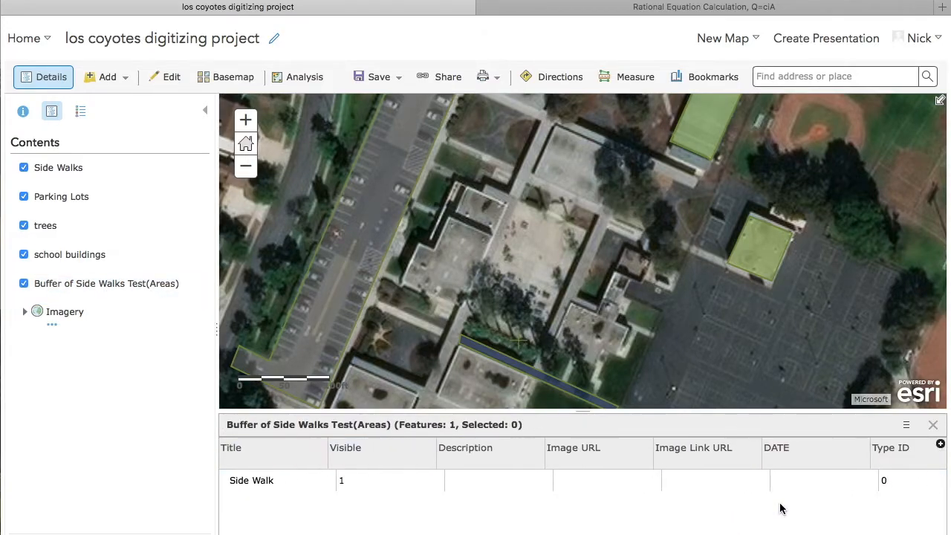
pyautogui.click(301, 482)
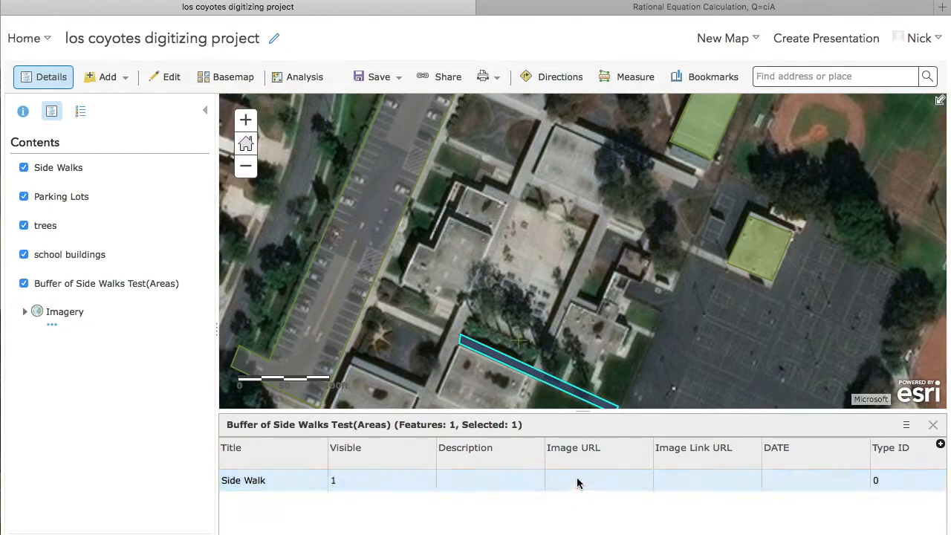
# - Show the statistics of the Area in Square Kilometers field in the side walk buffer's attribute table
pyautogui.hscroll(5, 599, 521)
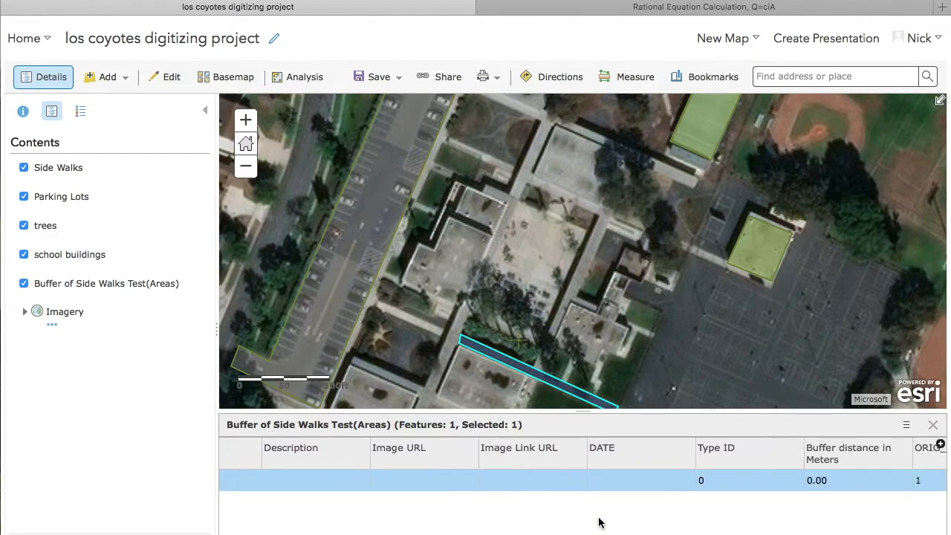
pyautogui.hscroll(3, 599, 522)
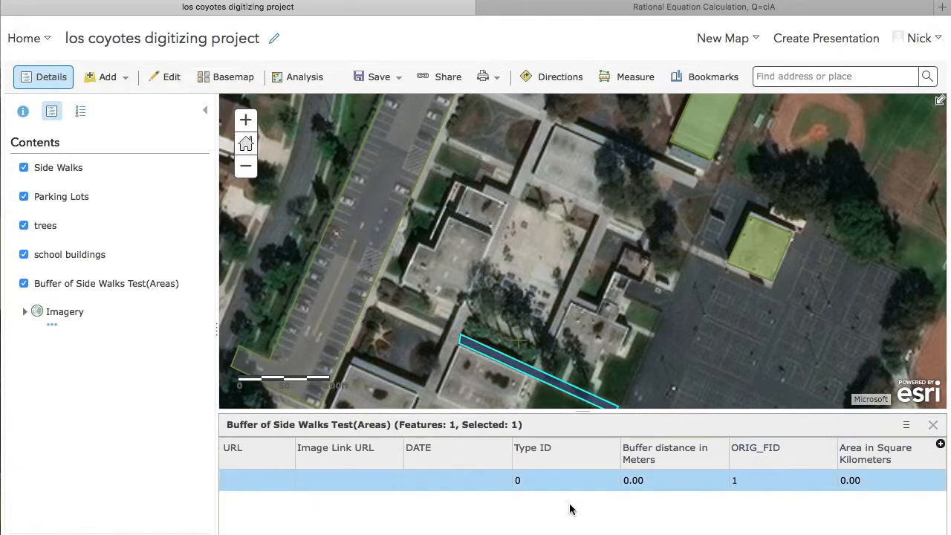
pyautogui.hscroll(-3, 448, 513)
pyautogui.hscroll(-2, 448, 513)
pyautogui.hscroll(4, 633, 525)
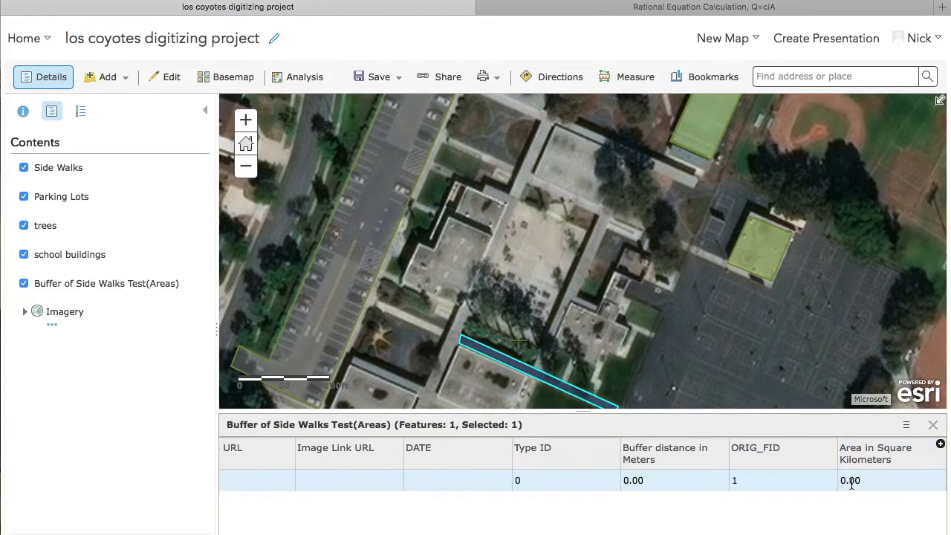
pyautogui.rightClick(896, 466)
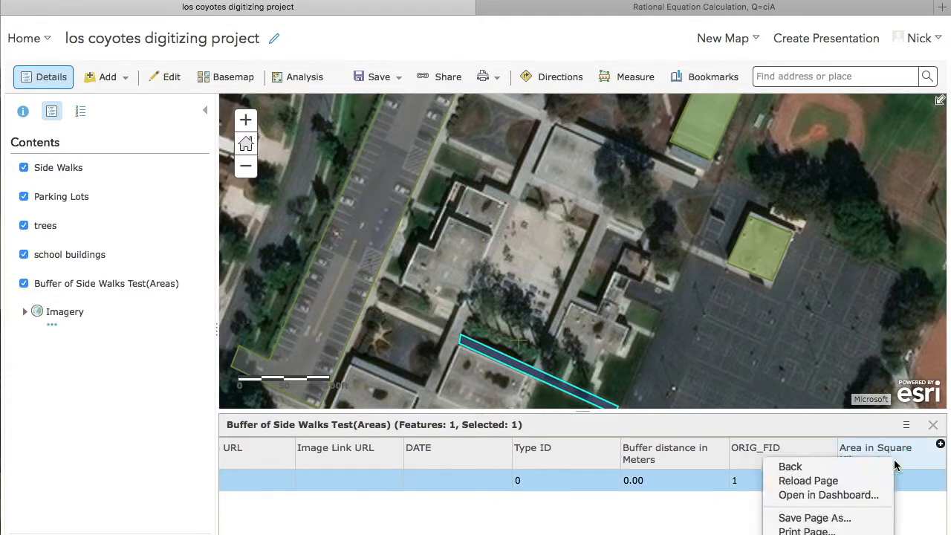
pyautogui.click(895, 465)
pyautogui.click(881, 462)
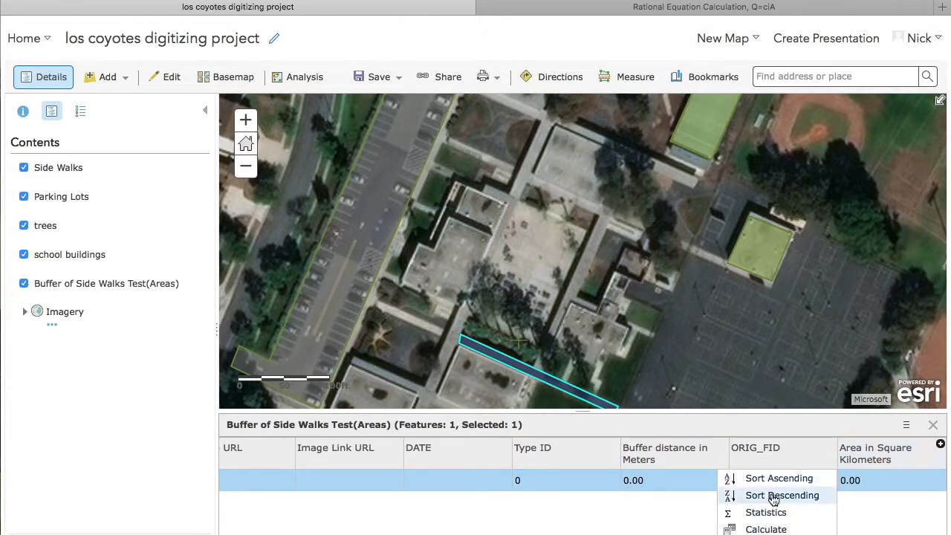
pyautogui.click(788, 513)
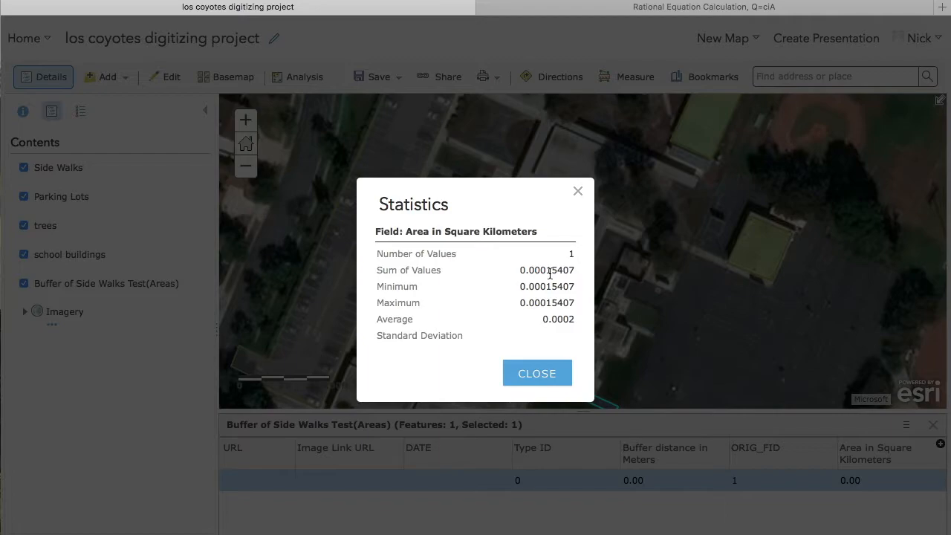
# - Copy the Sum of Values, 0.00015407, into the Side Walks square-kilometer cell B6 of the Los Coyotes Rainfall Runoff sheet in Google Sheets
pyautogui.moveTo(574, 271); pyautogui.dragTo(508, 272)
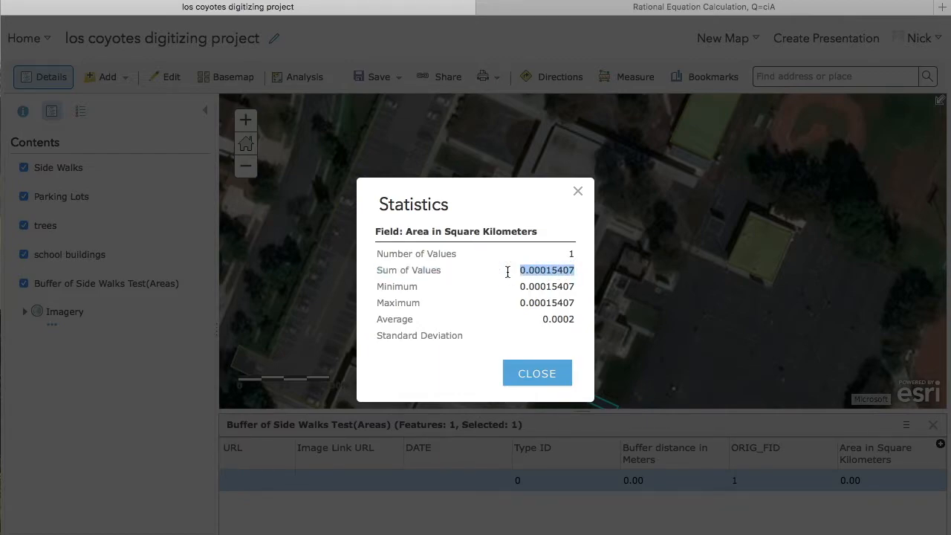
pyautogui.click(565, 272)
pyautogui.moveTo(575, 271); pyautogui.dragTo(510, 272)
pyautogui.press('super+c')
pyautogui.hotkey('ctrl', 'Up')
pyautogui.click(751, 223)
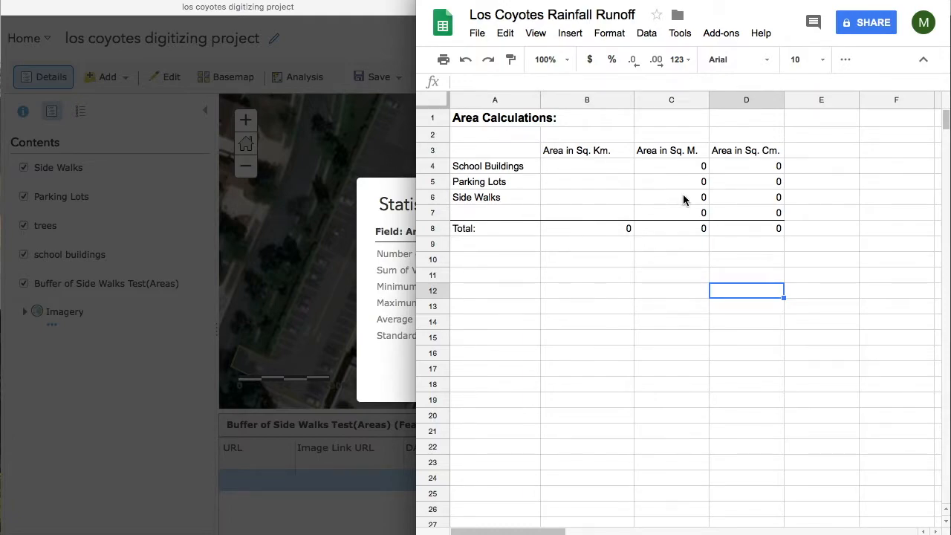
pyautogui.click(590, 198)
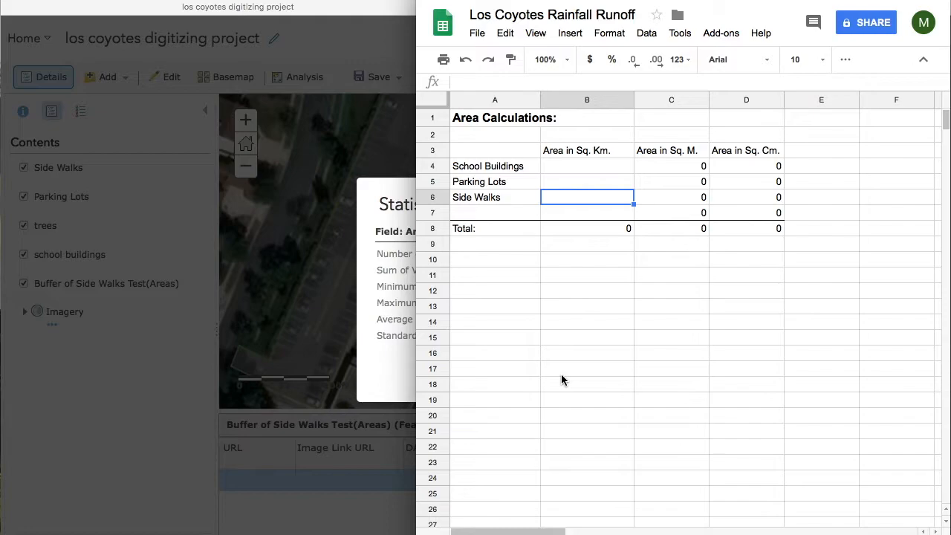
pyautogui.press('super+v')
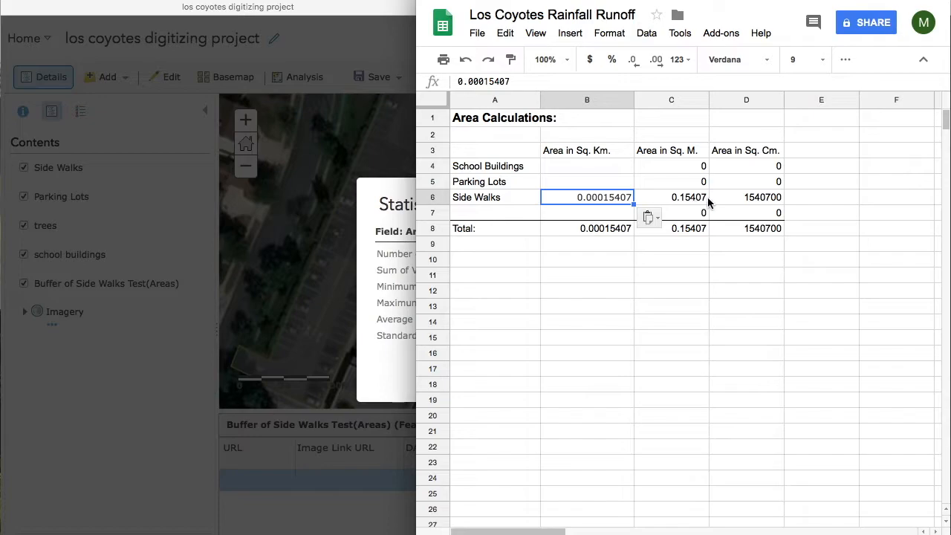
pyautogui.click(766, 296)
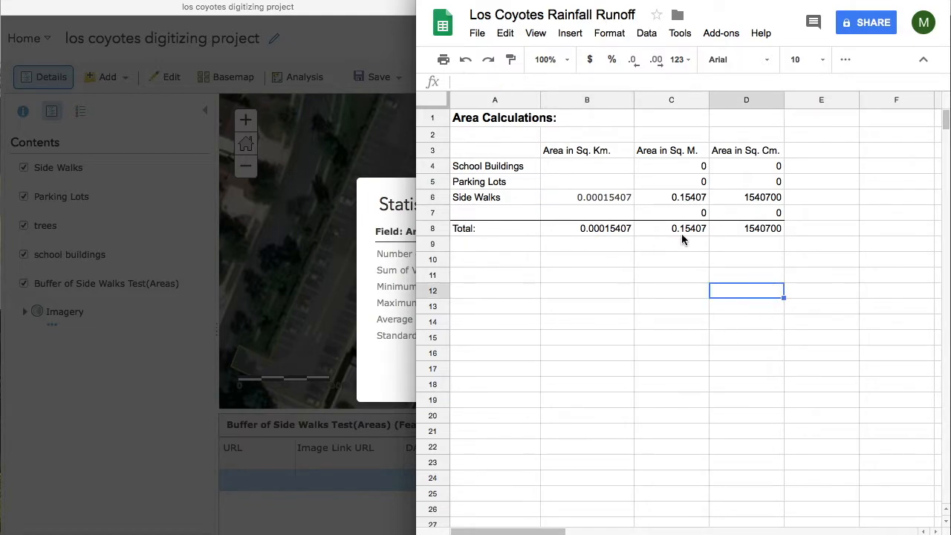
# - Check the Side Walks square-meter formula in C6, return to the ArcGIS map and close the statistics
pyautogui.click(678, 200)
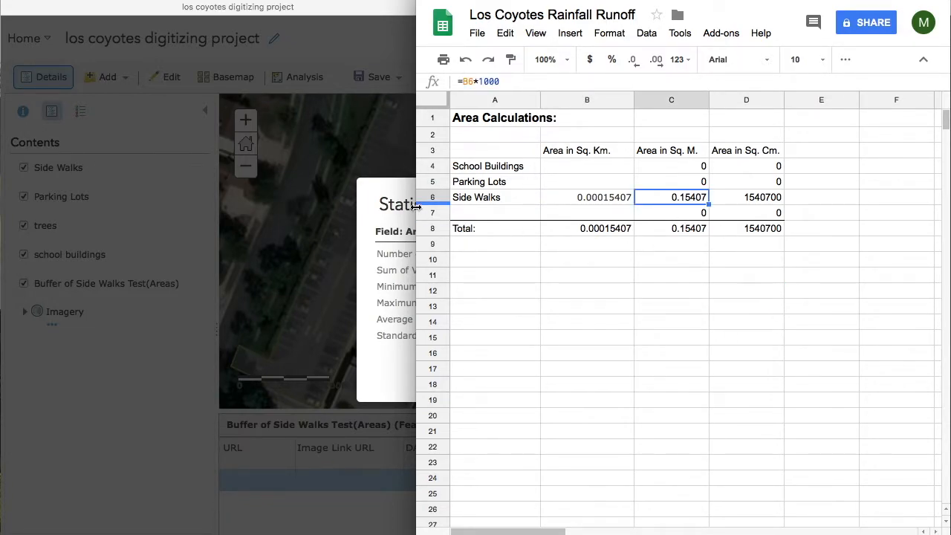
pyautogui.click(391, 201)
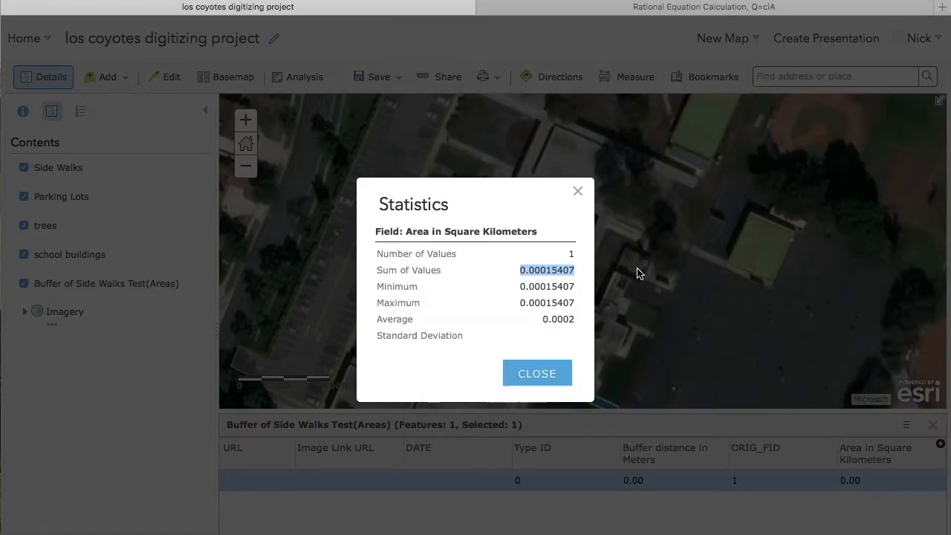
pyautogui.click(540, 376)
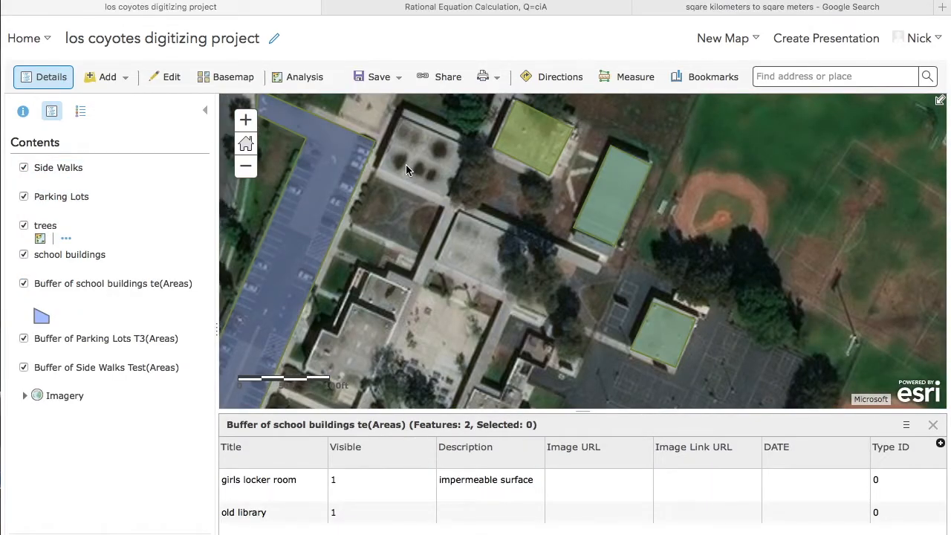
# - View the Area in Square Kilometers statistics of the school buildings buffer, highlight the Sum of Values, and close the statistics
pyautogui.click(75, 168)
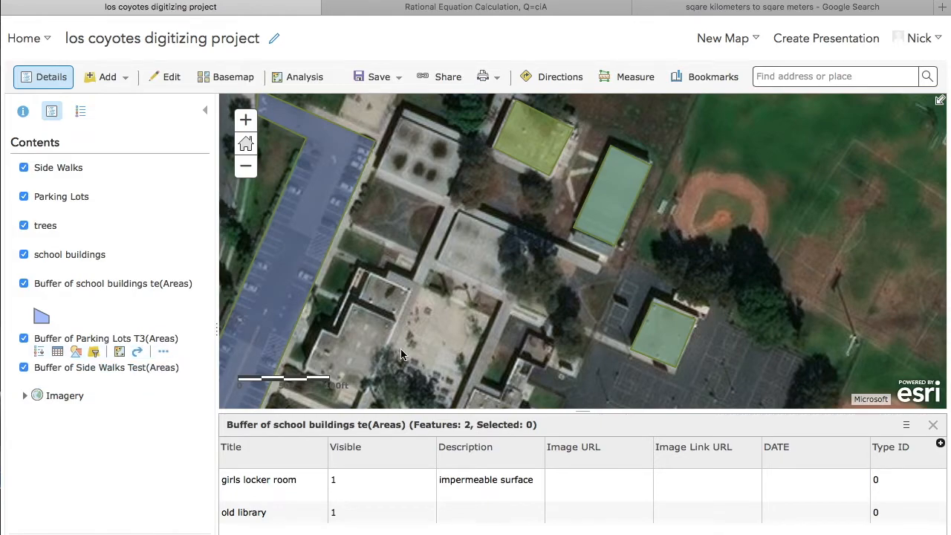
pyautogui.hscroll(5, 736, 516)
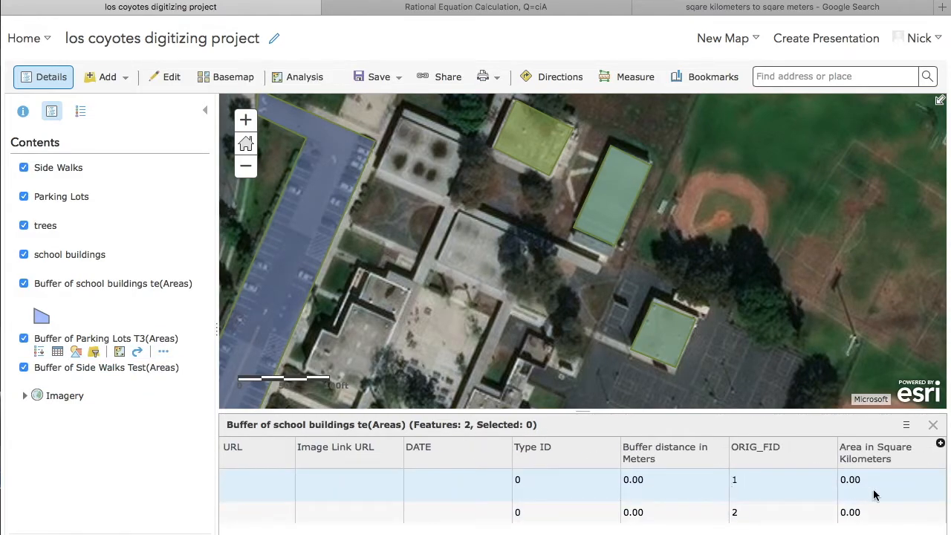
pyautogui.rightClick(879, 462)
pyautogui.click(901, 446)
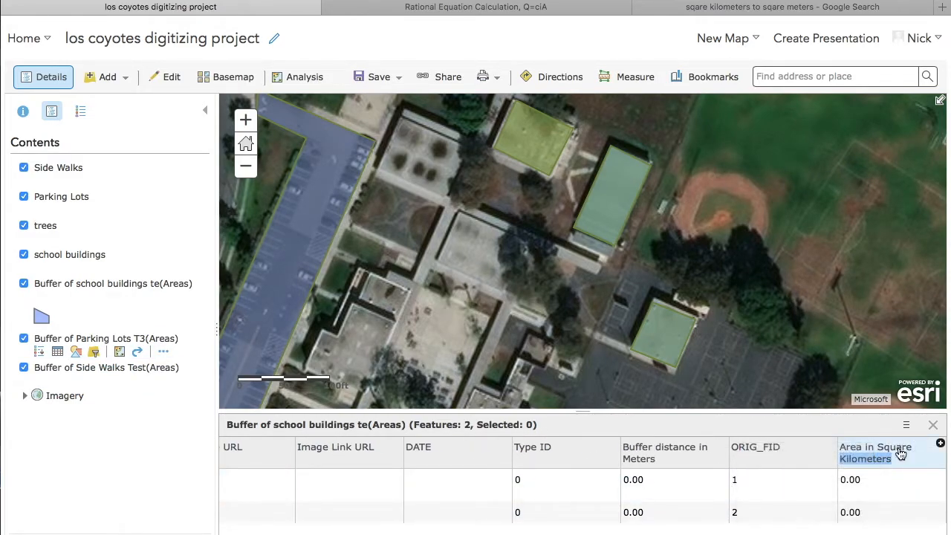
pyautogui.click(899, 447)
pyautogui.click(769, 512)
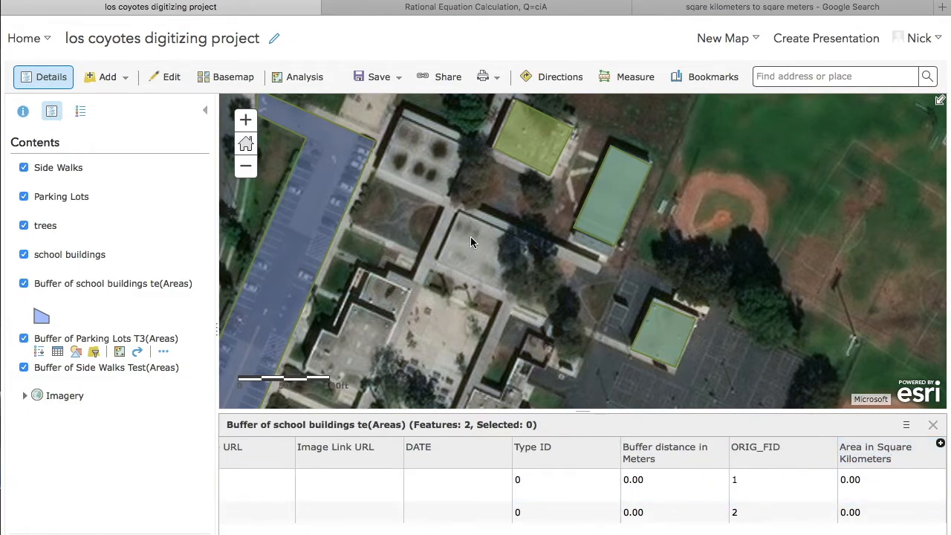
pyautogui.doubleClick(569, 274)
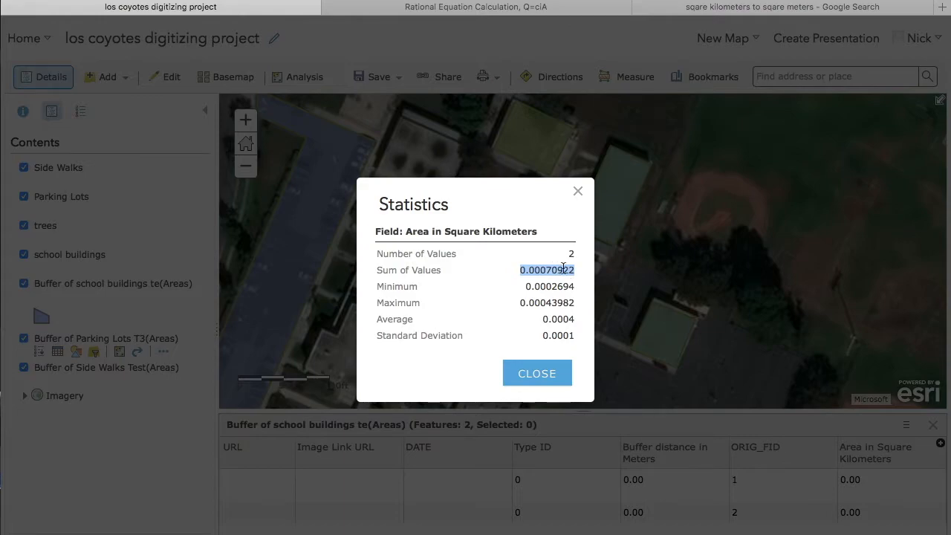
pyautogui.click(579, 192)
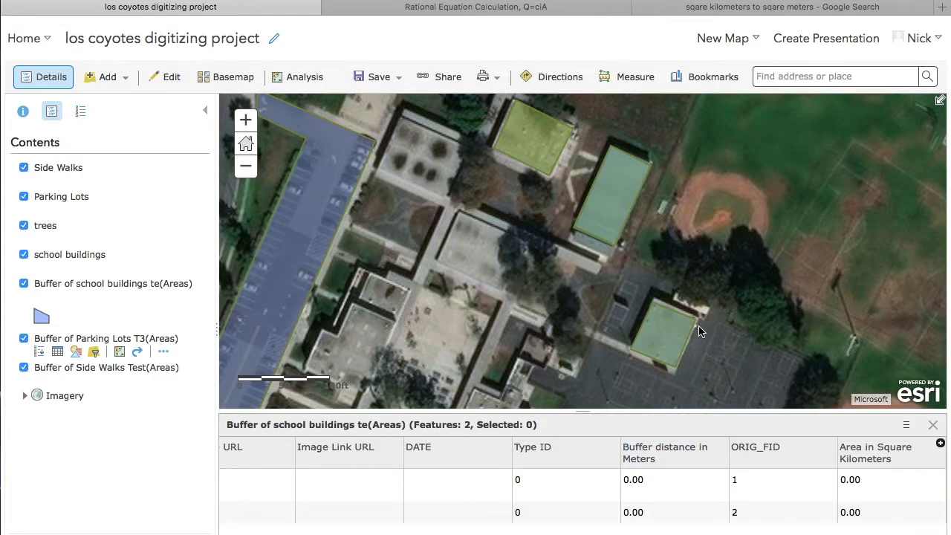
# - Switch to the Google Sheets area table and review the square-kilometer entries for School Buildings, Parking Lots and Side Walks
pyautogui.hotkey('ctrl', 'Up')
pyautogui.click(845, 232)
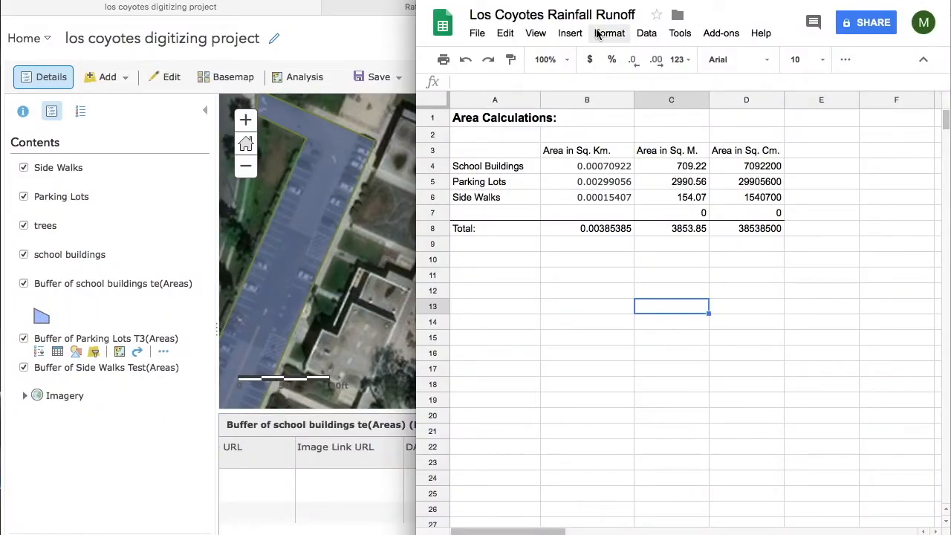
pyautogui.click(611, 167)
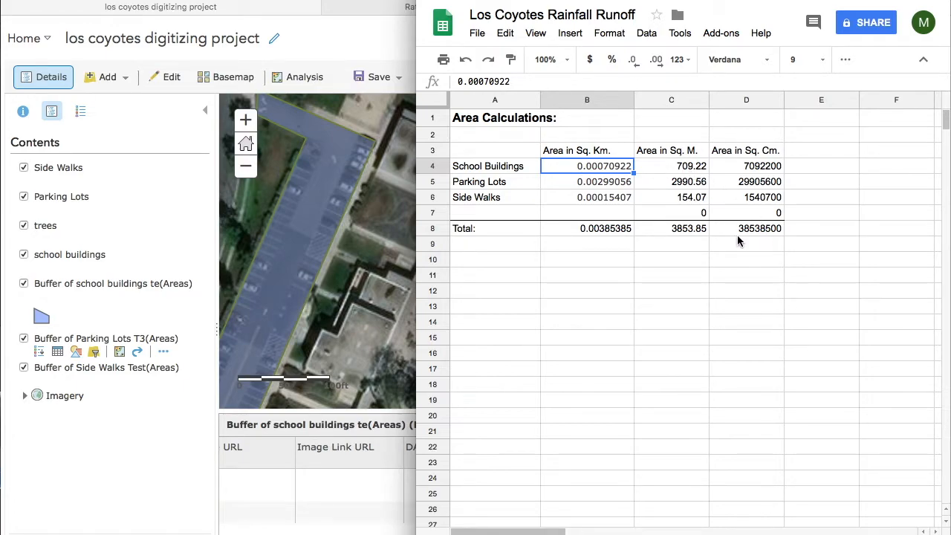
pyautogui.click(619, 172)
pyautogui.click(621, 188)
pyautogui.click(622, 199)
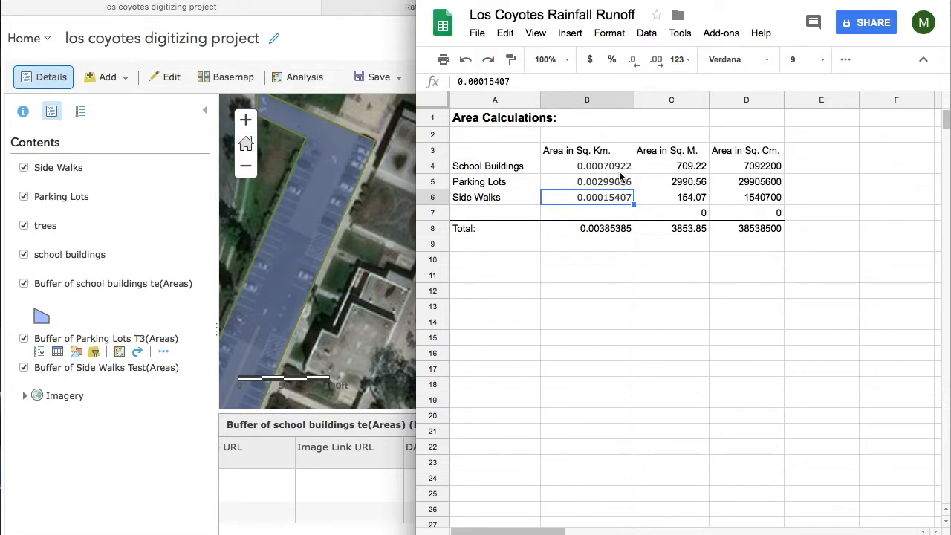
# - Examine how the School Buildings area is converted from square kilometers to square meters in C4
pyautogui.click(688, 174)
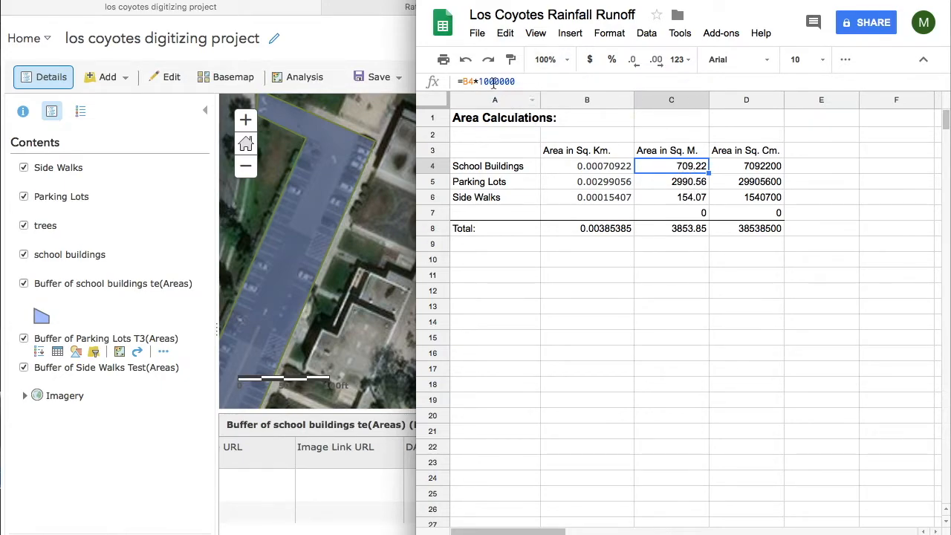
pyautogui.click(621, 166)
pyautogui.click(663, 170)
# - Go through the three surface labels and examine the formula for the total area in square meters
pyautogui.click(480, 169)
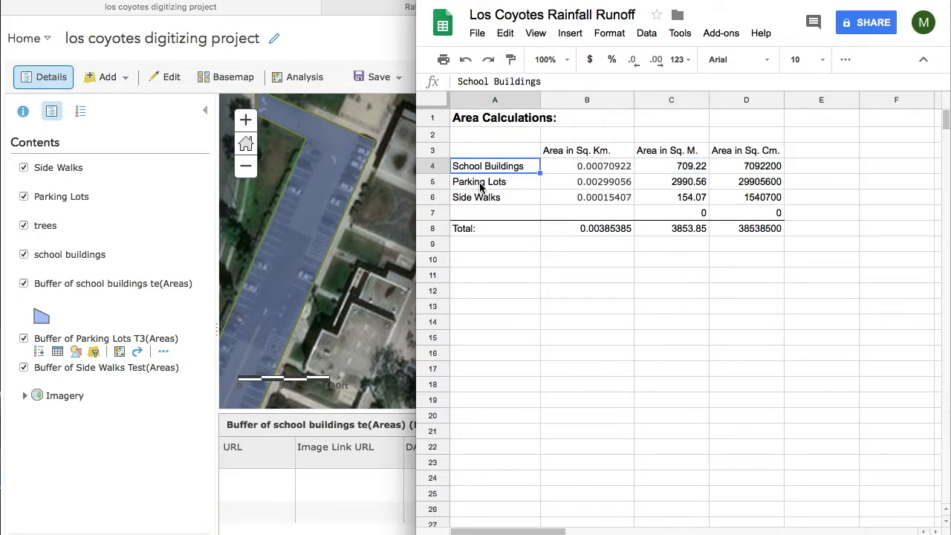
pyautogui.click(482, 183)
pyautogui.click(492, 199)
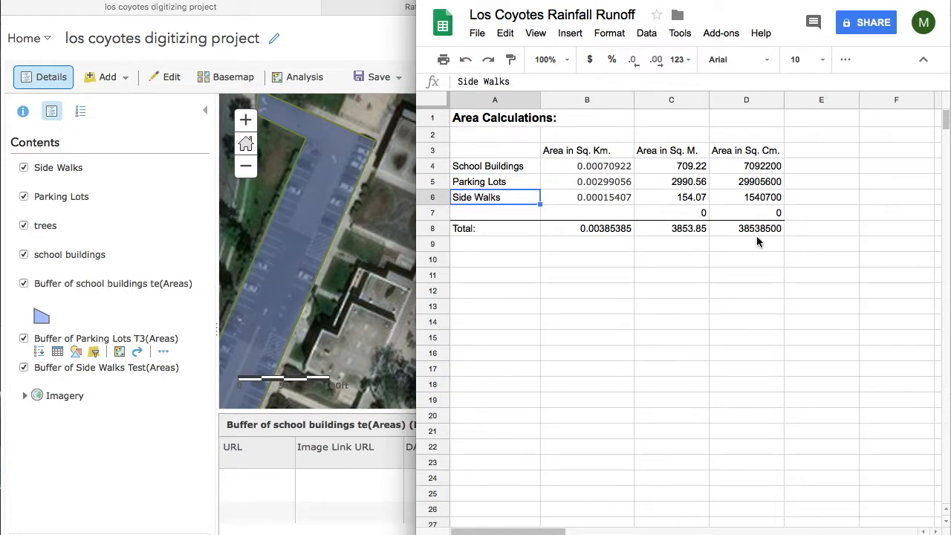
pyautogui.click(704, 230)
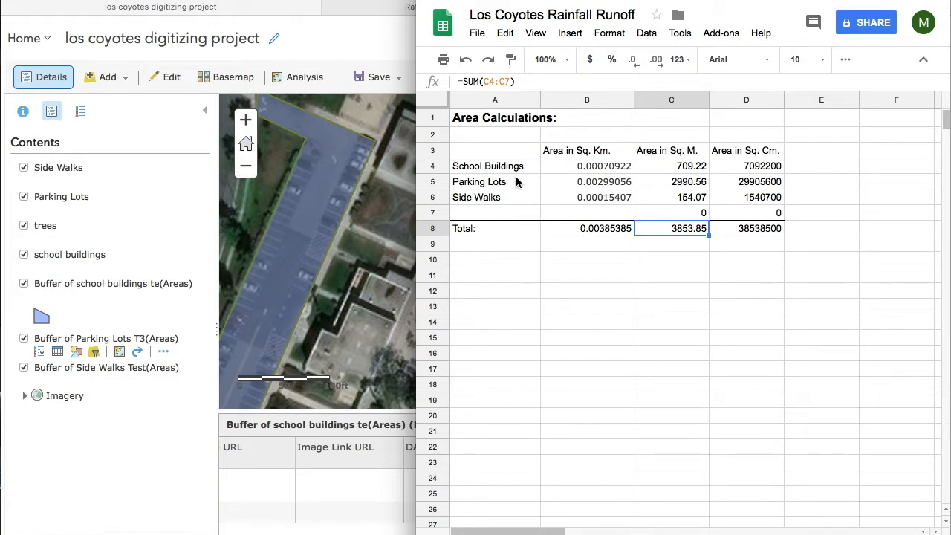
# - View the whole school campus and its surroundings on the ArcGIS map, and return to the Google Sheets area table
pyautogui.click(348, 225)
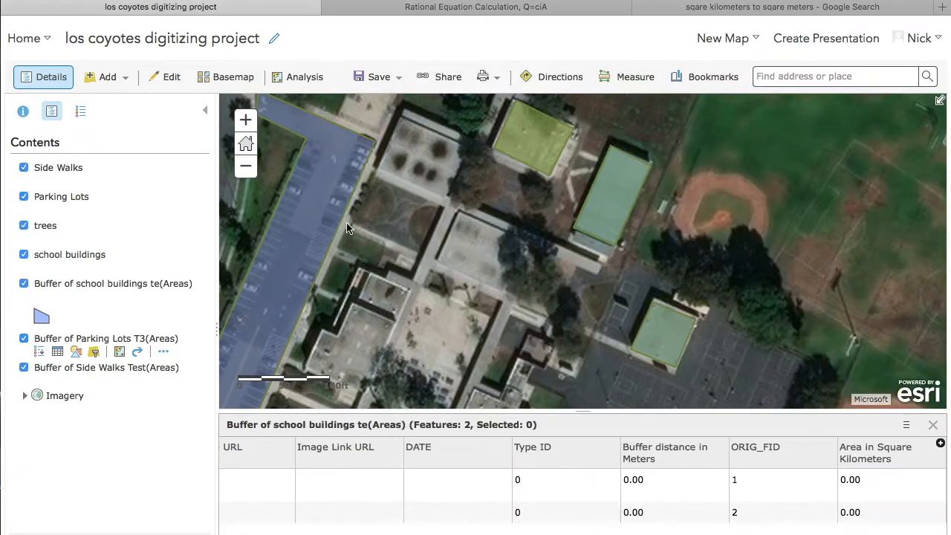
pyautogui.doubleClick(247, 166)
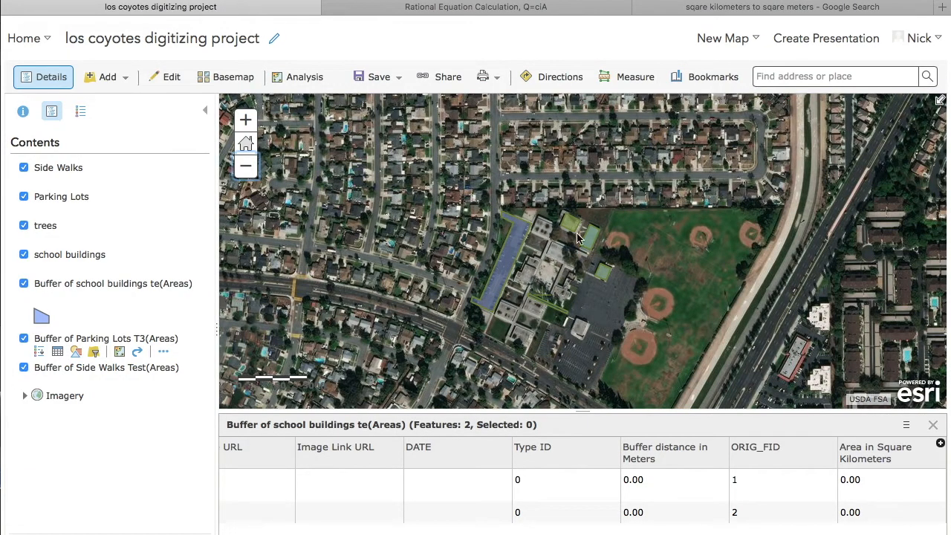
pyautogui.hotkey('ctrl', 'Up')
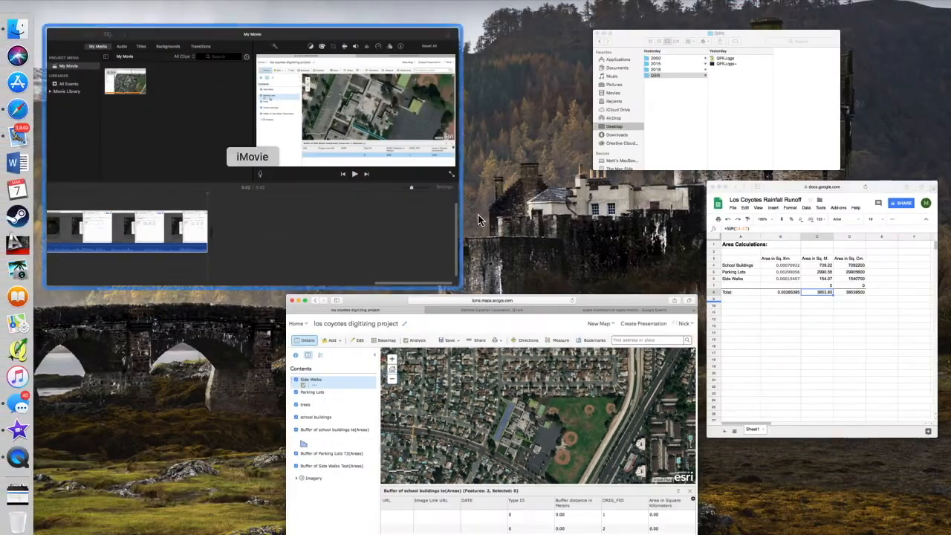
pyautogui.click(899, 366)
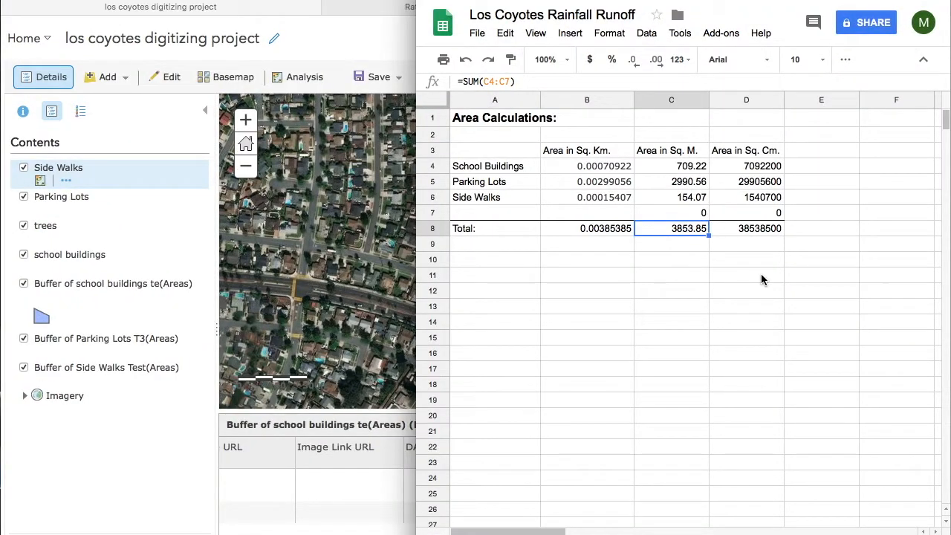